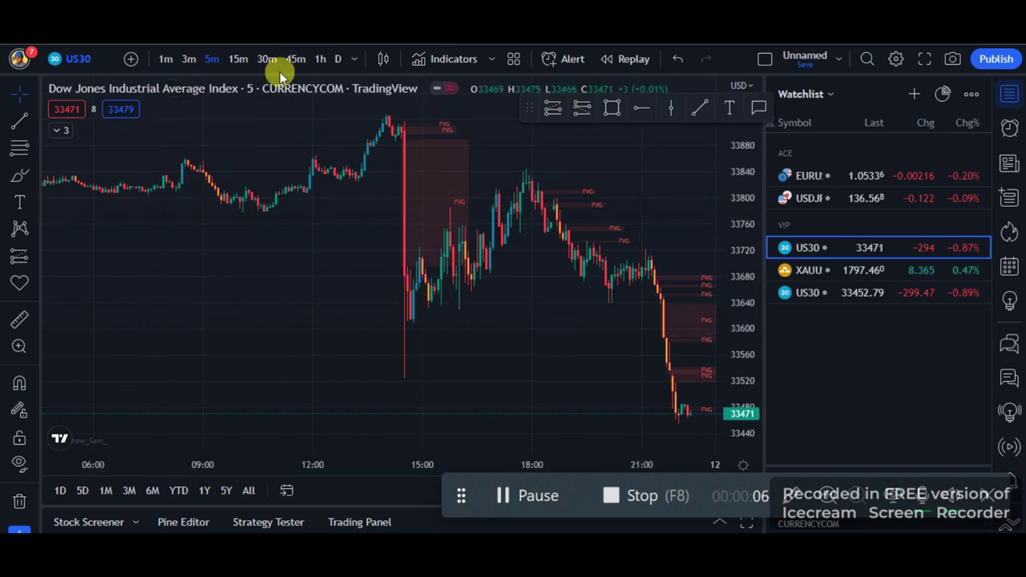
# - Browse the Indicators list without adding anything, then expand the legend showing Supply Demand ZONE, FVG, EMA 200
pyautogui.click(449, 63)
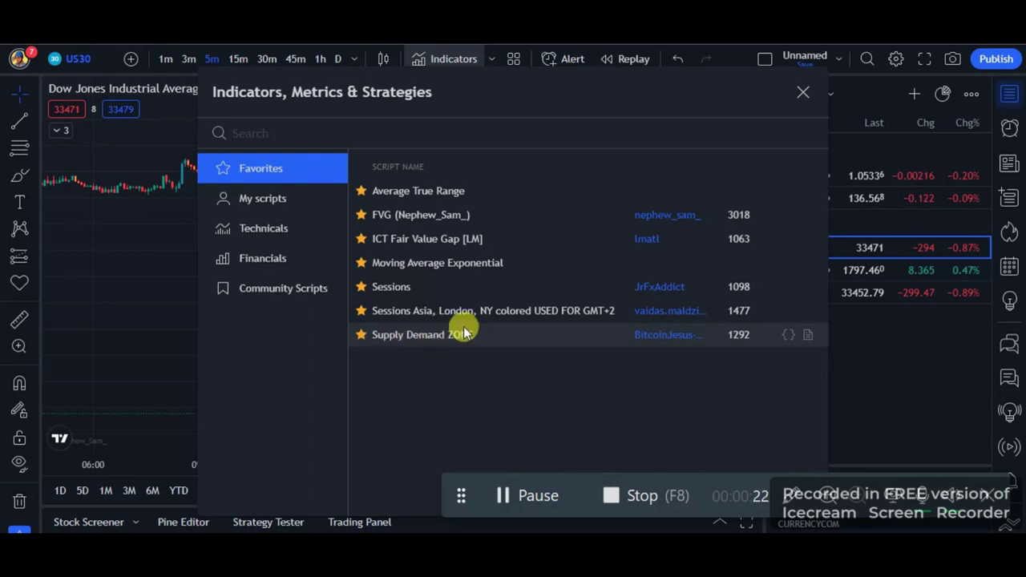
pyautogui.click(154, 298)
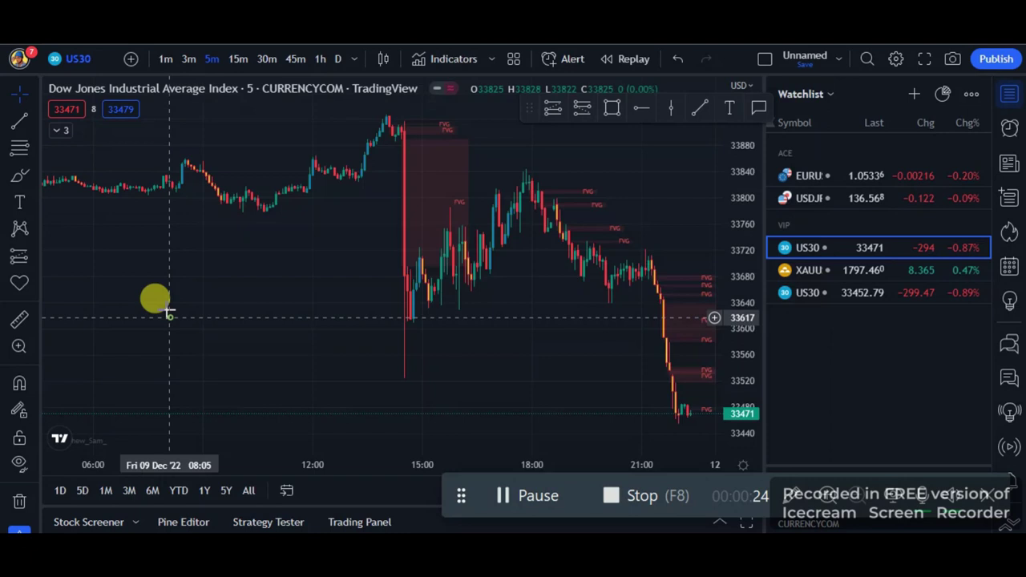
pyautogui.click(64, 129)
pyautogui.moveTo(160, 130)
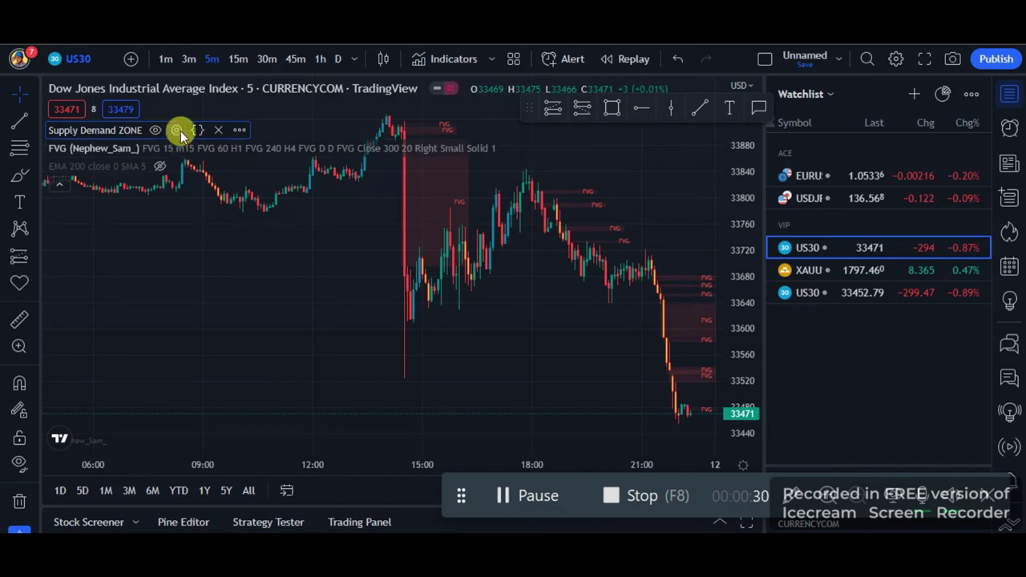
# - Inspect the Supply Demand ZONE style settings, leaving Color 0 blue, then collapse the indicator legend
pyautogui.doubleClick(403, 126)
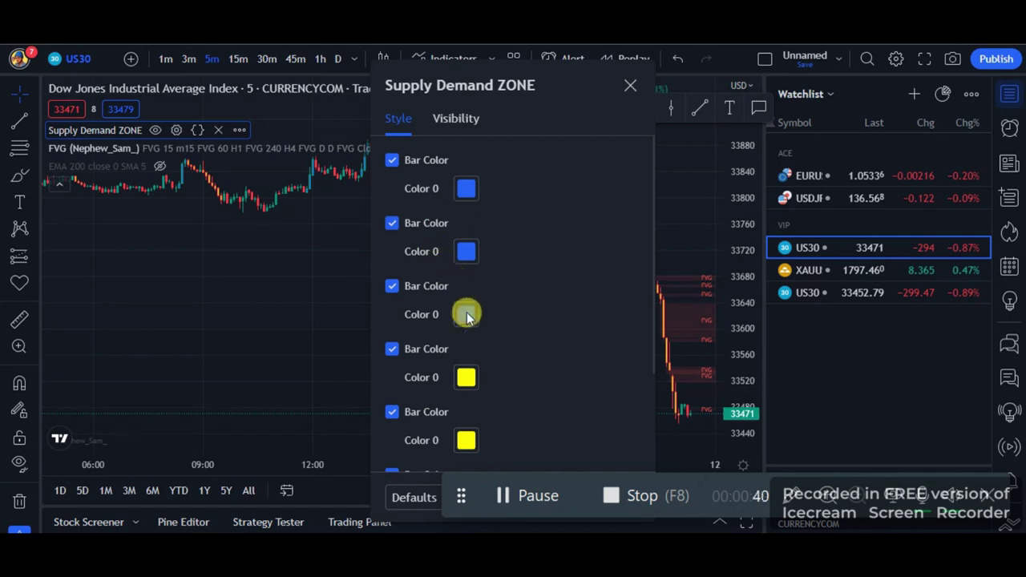
pyautogui.click(467, 188)
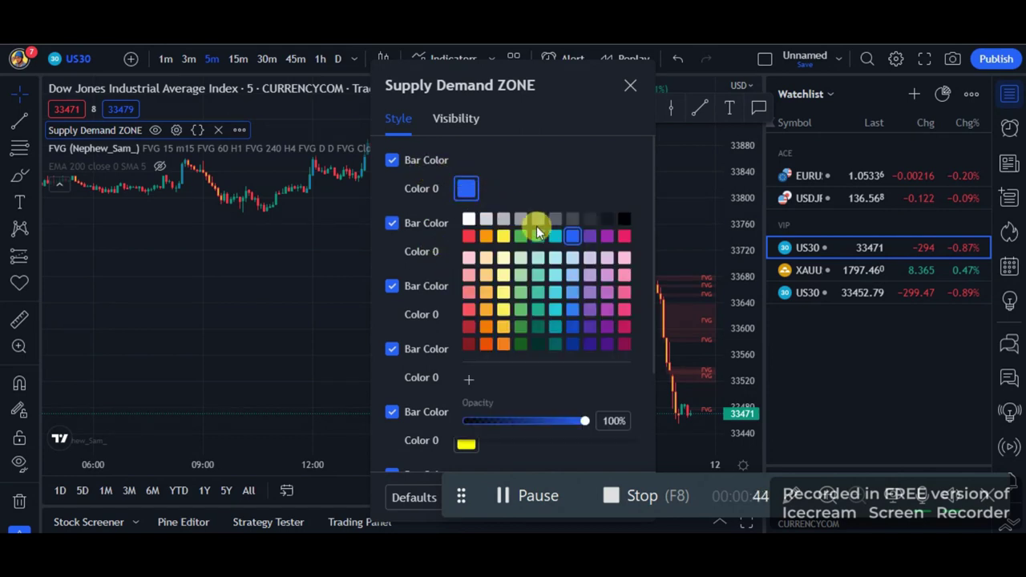
pyautogui.click(485, 170)
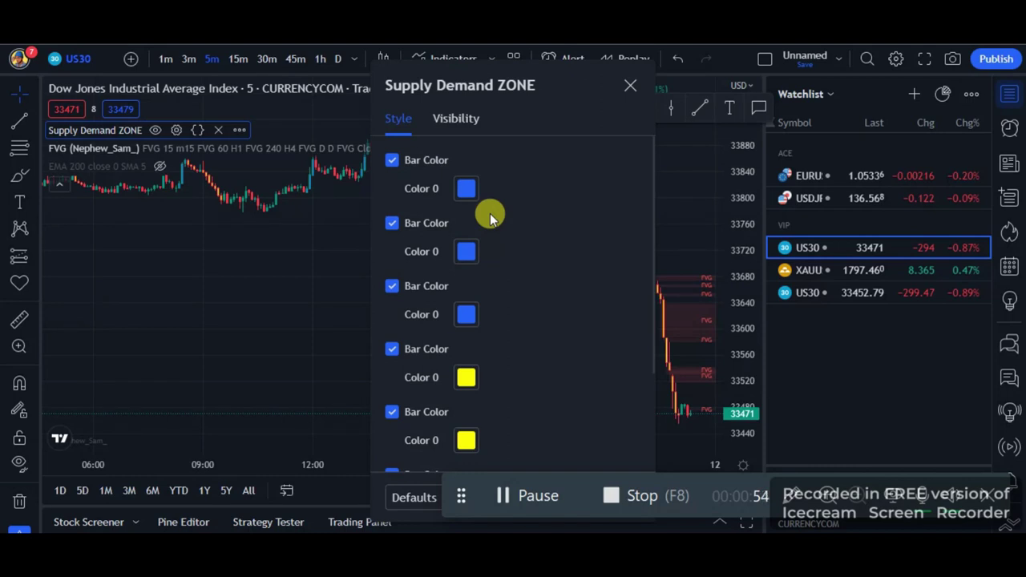
pyautogui.scroll(-2, 481, 361)
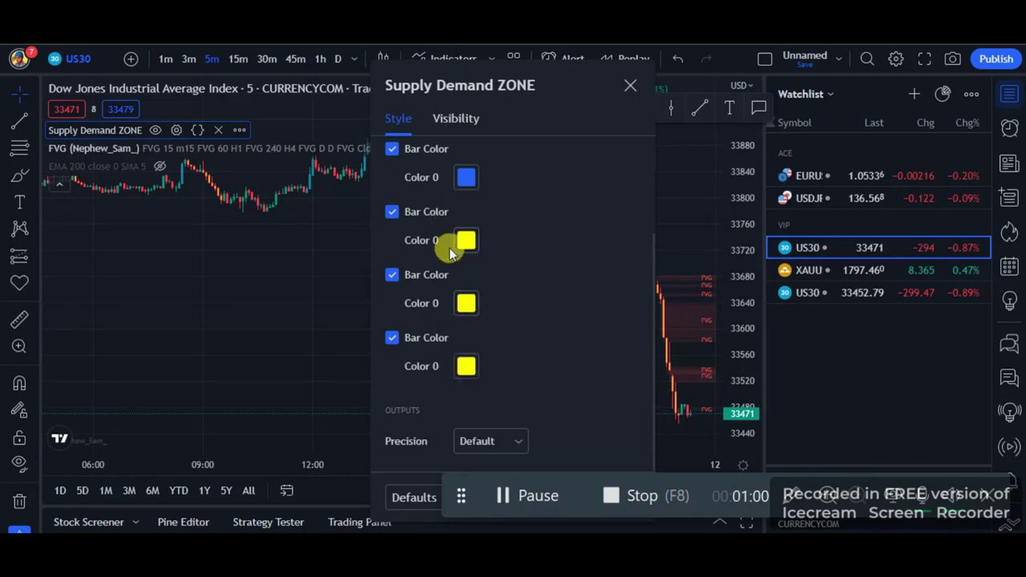
pyautogui.press('Escape')
pyautogui.click(57, 184)
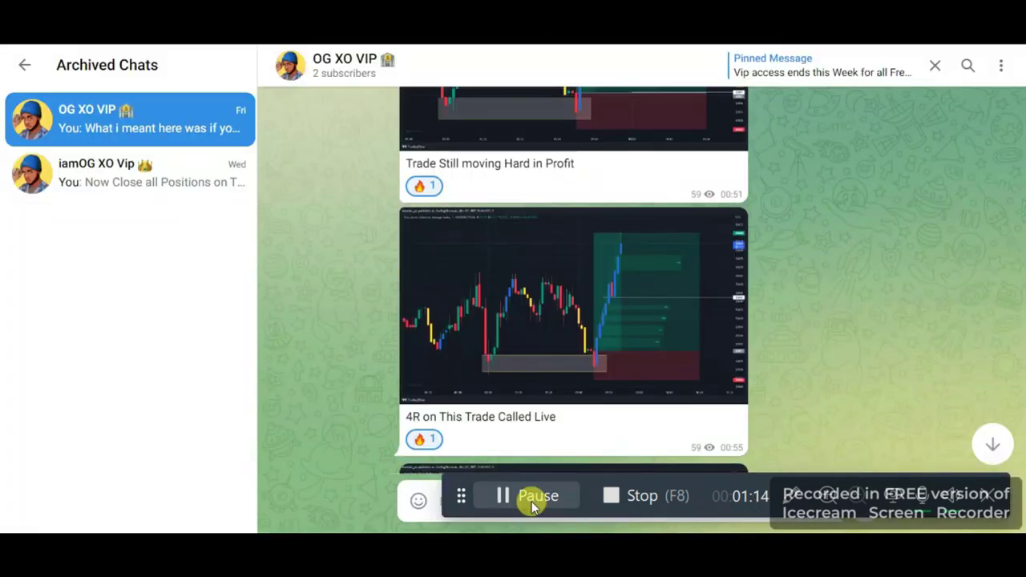
# - Scroll back through the VIP channel's signal posts and briefly view one trade chart full-screen
pyautogui.scroll(3, 621, 325)
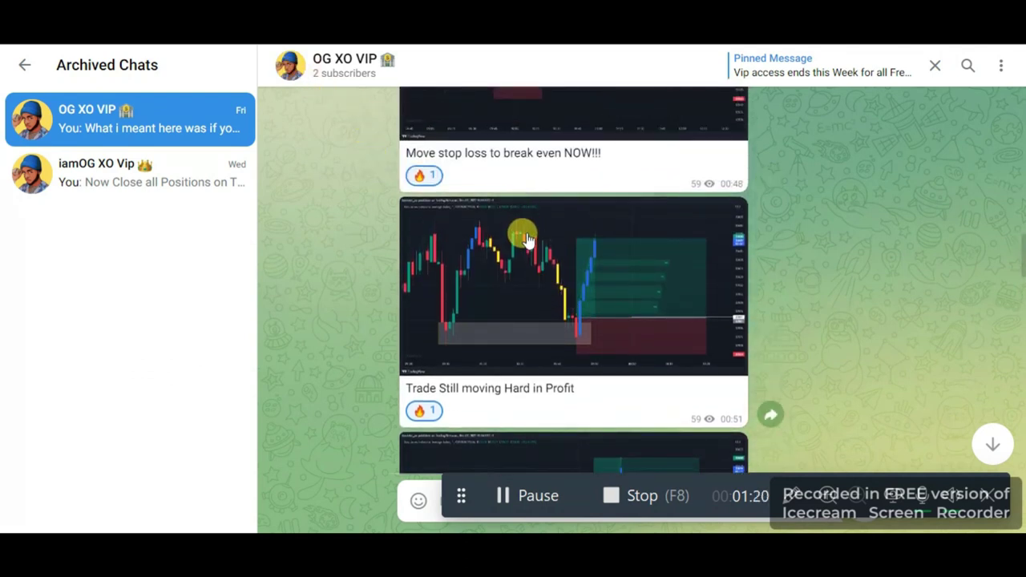
pyautogui.scroll(2, 525, 236)
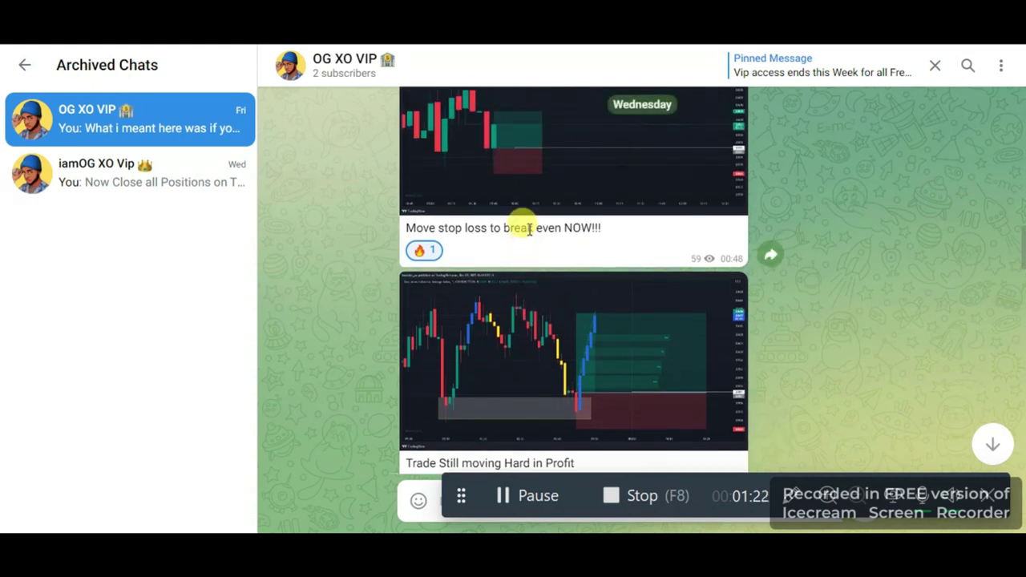
pyautogui.scroll(2, 525, 232)
pyautogui.scroll(-4, 522, 241)
pyautogui.click(523, 245)
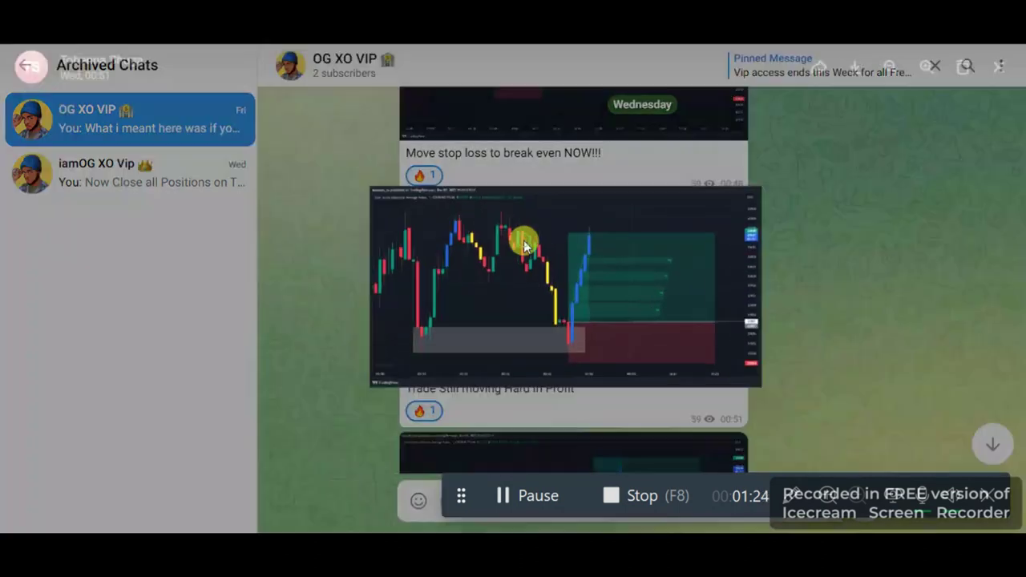
pyautogui.click(403, 310)
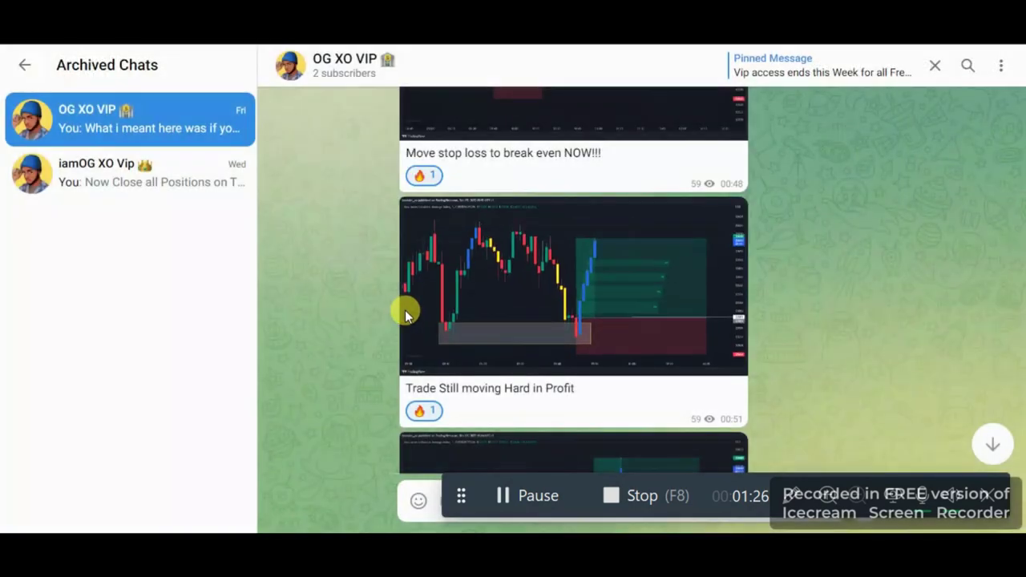
# - Find the 'Trade Still Moving Hard in Profit' post and open its chart image full-screen
pyautogui.scroll(2, 403, 312)
pyautogui.scroll(10, 403, 313)
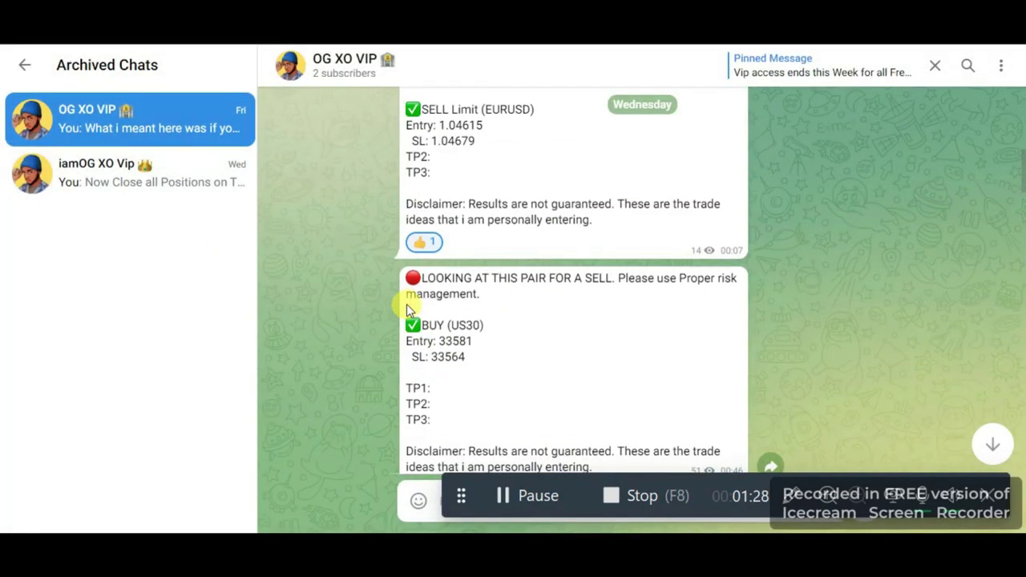
pyautogui.scroll(5, 410, 300)
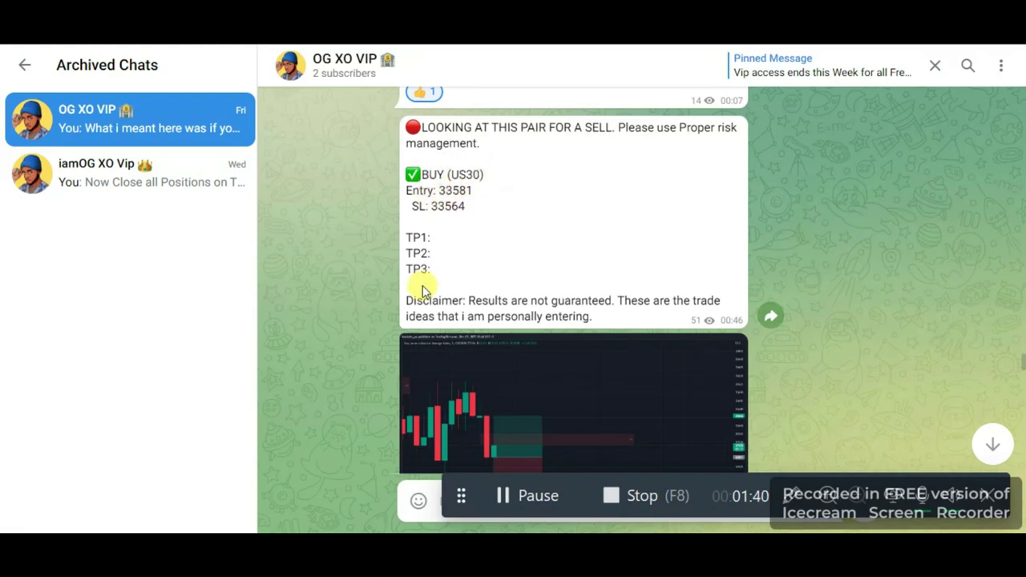
pyautogui.scroll(-3, 419, 292)
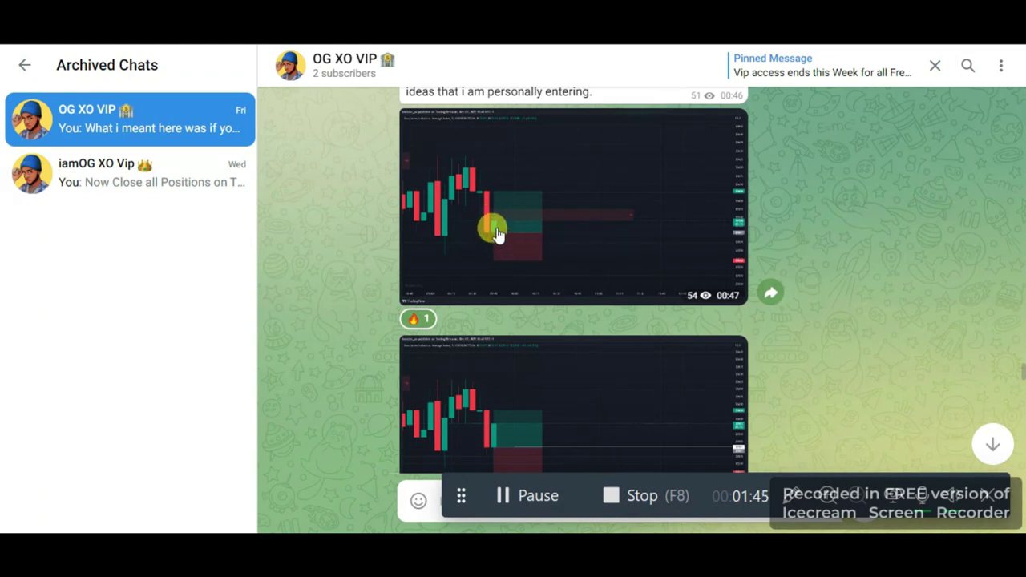
pyautogui.scroll(-2, 513, 240)
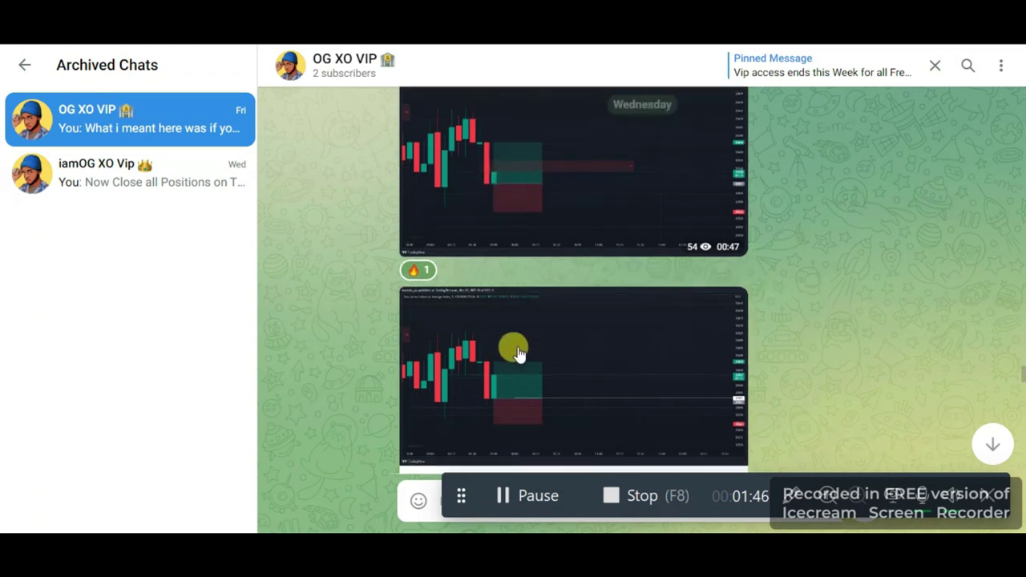
pyautogui.click(470, 326)
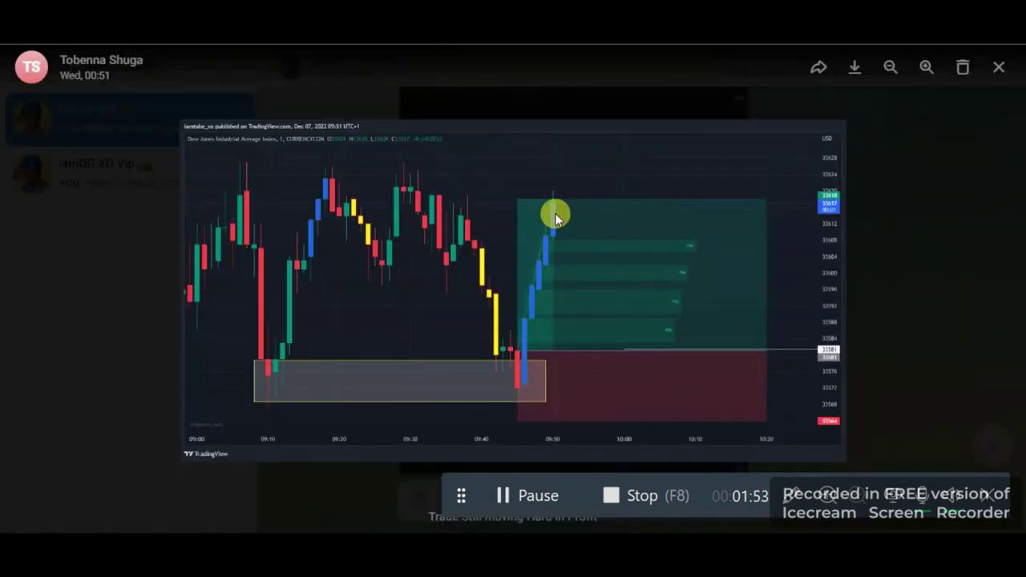
# - View the 4R trade chart, then close the viewer at the '4R on This Trade Called Live' post
pyautogui.click(154, 290)
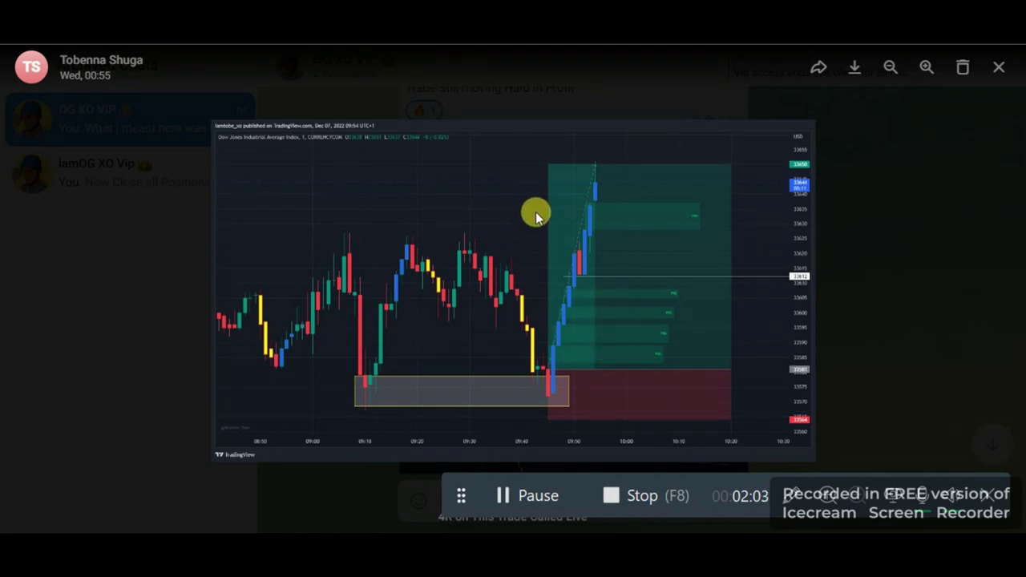
pyautogui.click(922, 205)
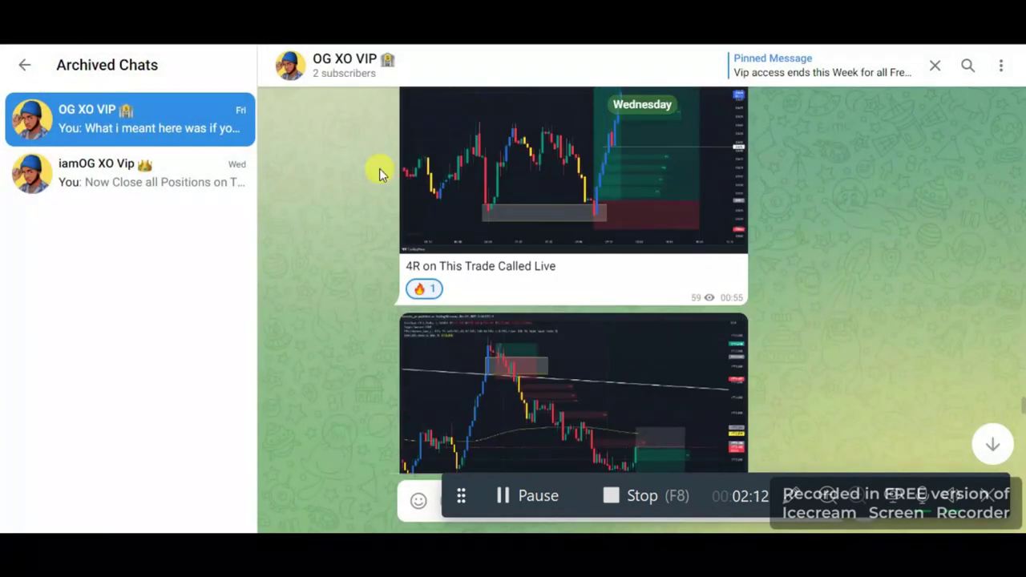
pyautogui.scroll(-2, 378, 171)
pyautogui.scroll(2, 380, 175)
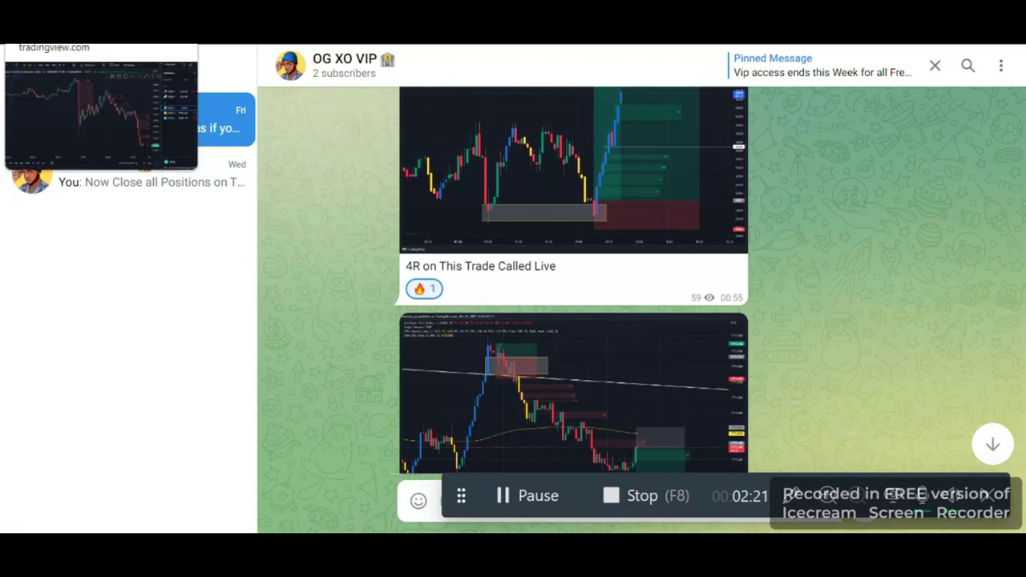
# - Back in TradingView, switch US30 to 30-minute candles and box the 8 Dec lows near 33570
pyautogui.hotkey('alt', 'Tab')
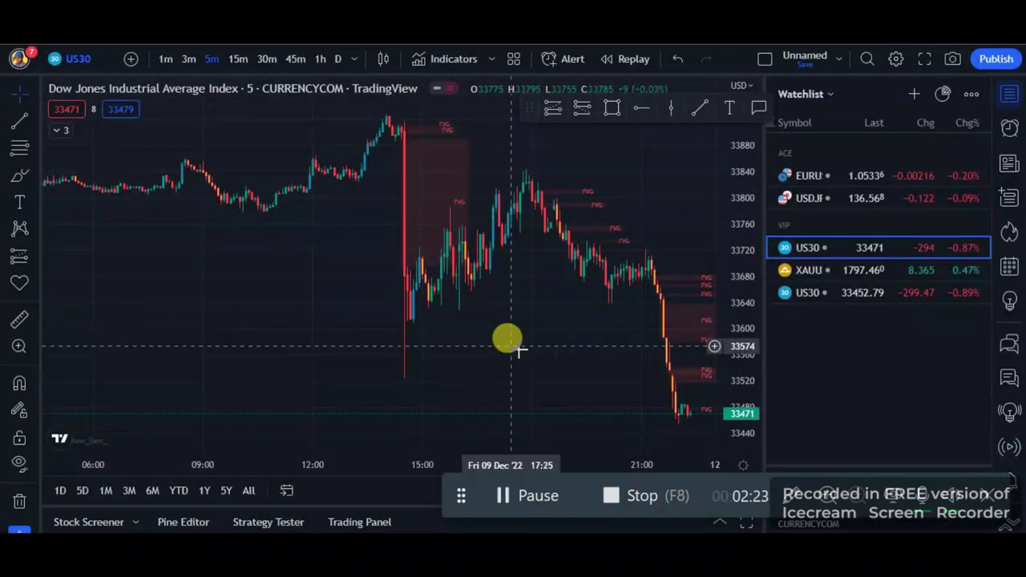
pyautogui.moveTo(519, 349); pyautogui.dragTo(222, 269)
pyautogui.click(266, 59)
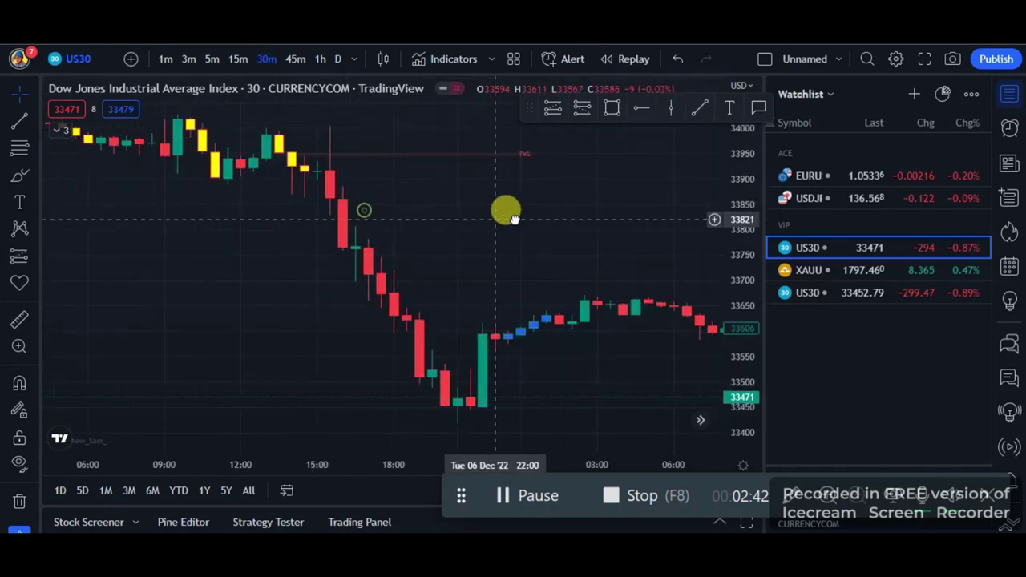
pyautogui.moveTo(516, 221); pyautogui.dragTo(486, 243)
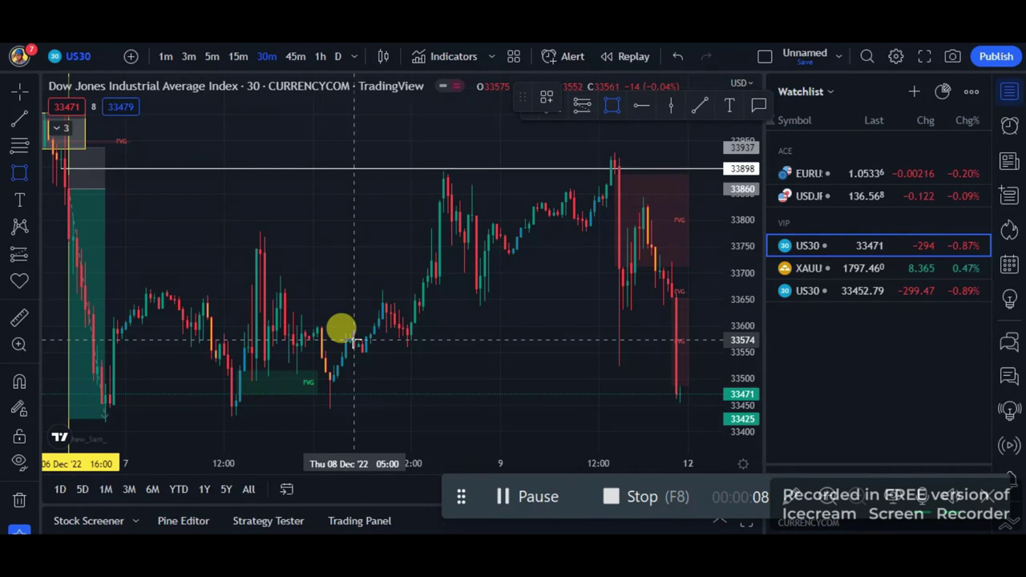
pyautogui.moveTo(353, 341); pyautogui.dragTo(439, 352)
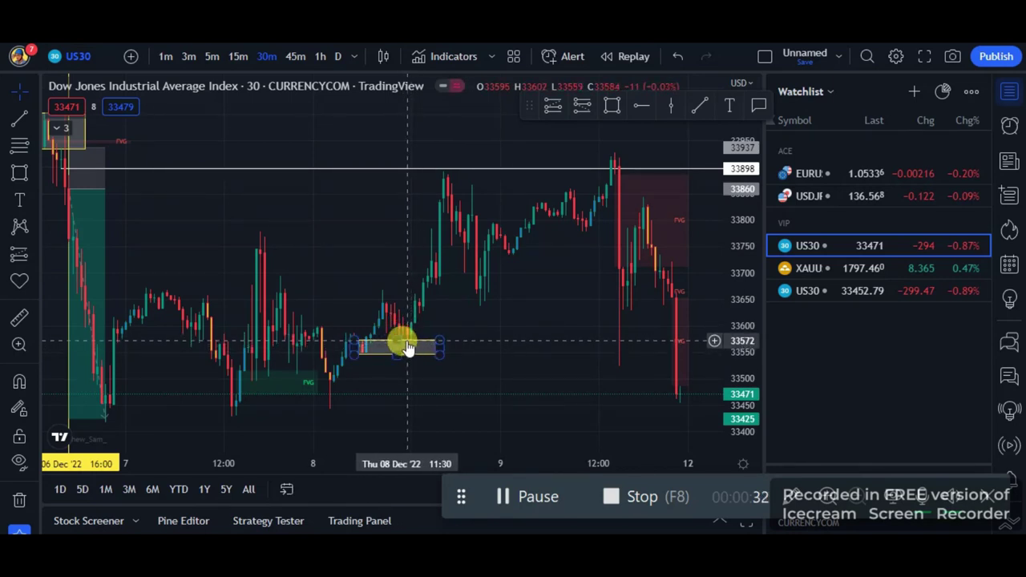
# - Switch to 5-minute candles and zoom and pan until the 8 Dec zone box is centred
pyautogui.click(215, 59)
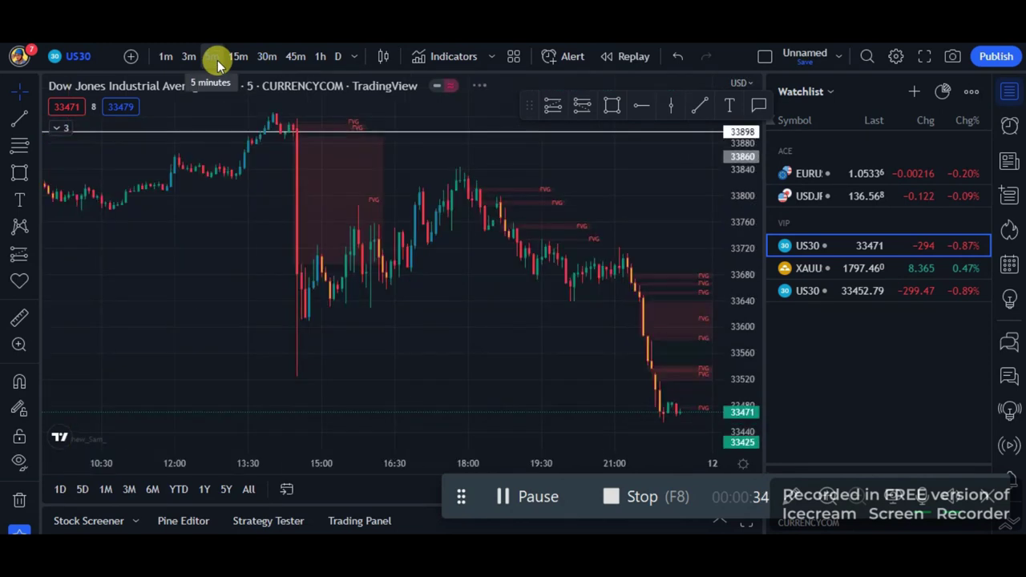
pyautogui.scroll(-5, 219, 309)
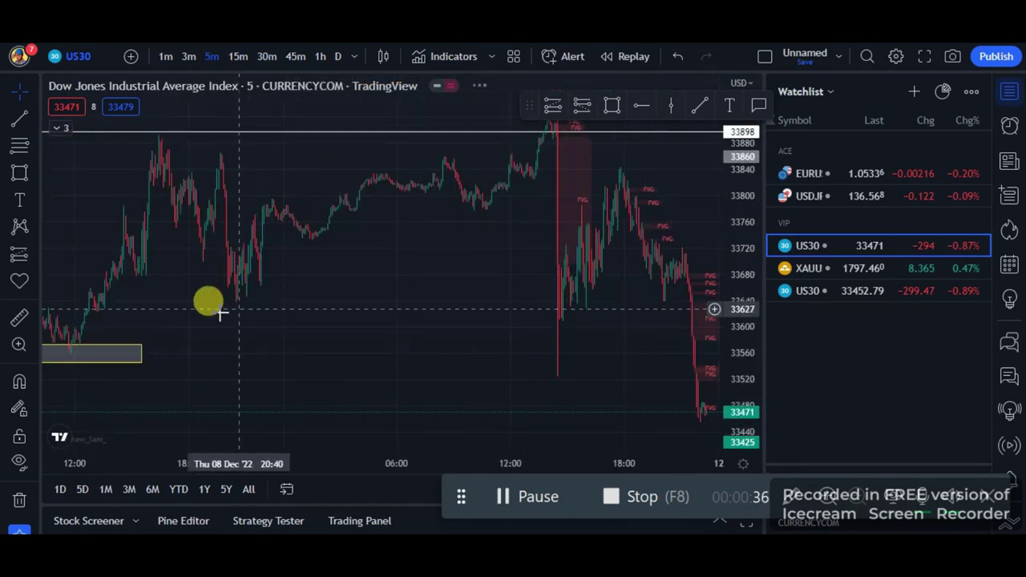
pyautogui.scroll(2, 103, 287)
pyautogui.moveTo(264, 293); pyautogui.dragTo(543, 294)
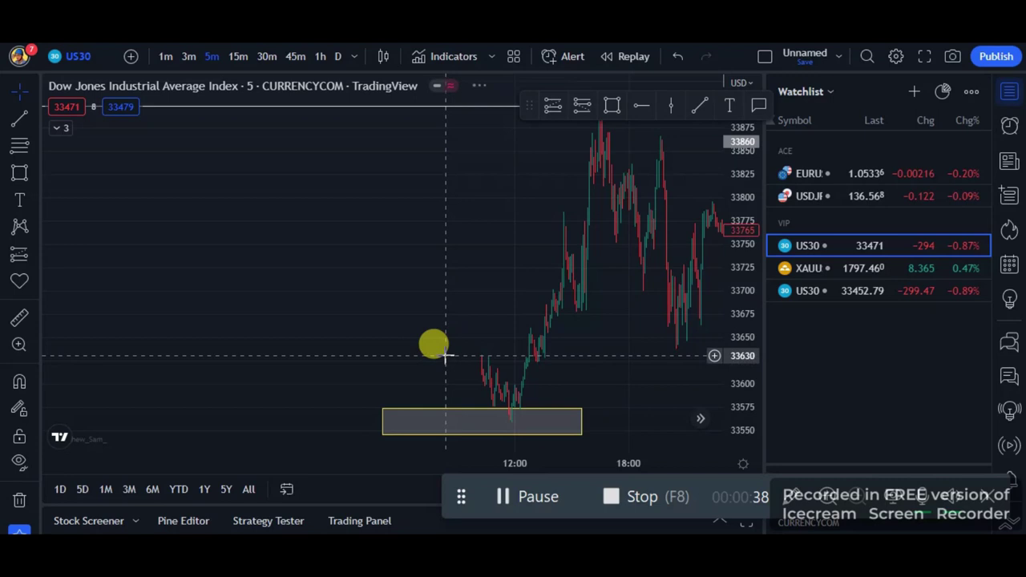
pyautogui.scroll(-3, 444, 357)
pyautogui.moveTo(436, 332); pyautogui.dragTo(546, 360)
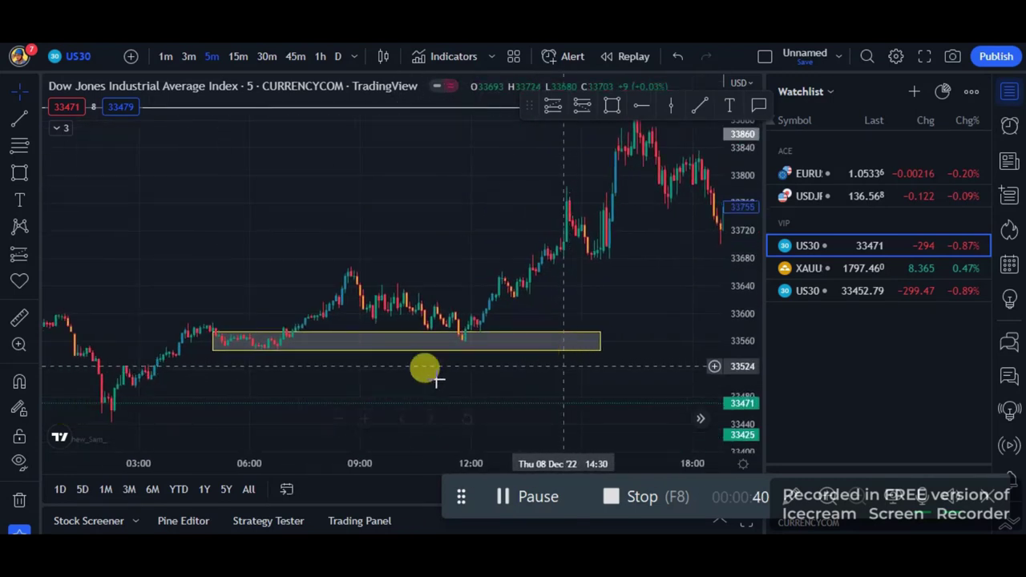
pyautogui.scroll(3, 437, 381)
pyautogui.moveTo(366, 280); pyautogui.dragTo(733, 327)
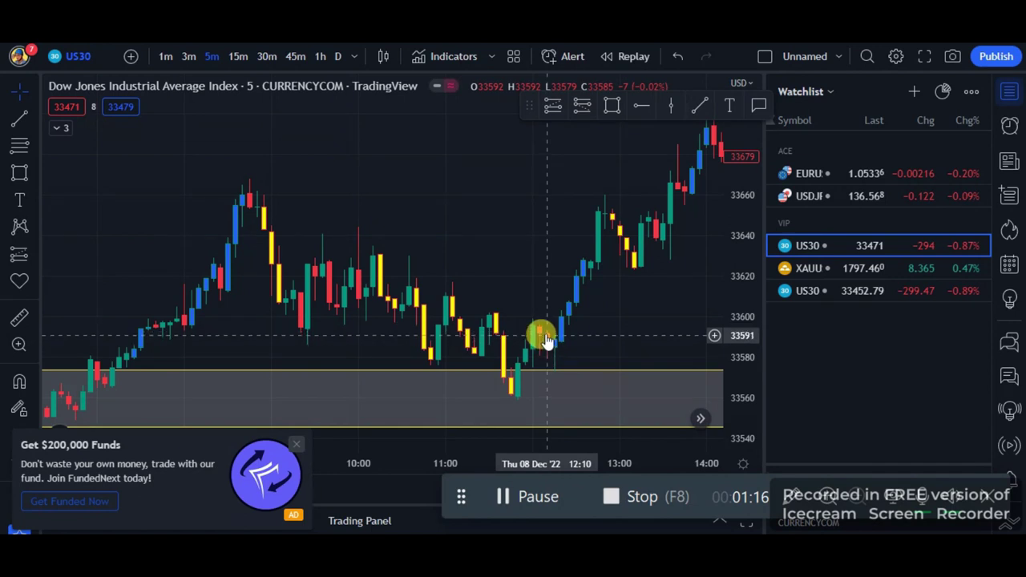
# - Draw a horizontal entry line at 33600 just above the rectangle zone
pyautogui.click(641, 105)
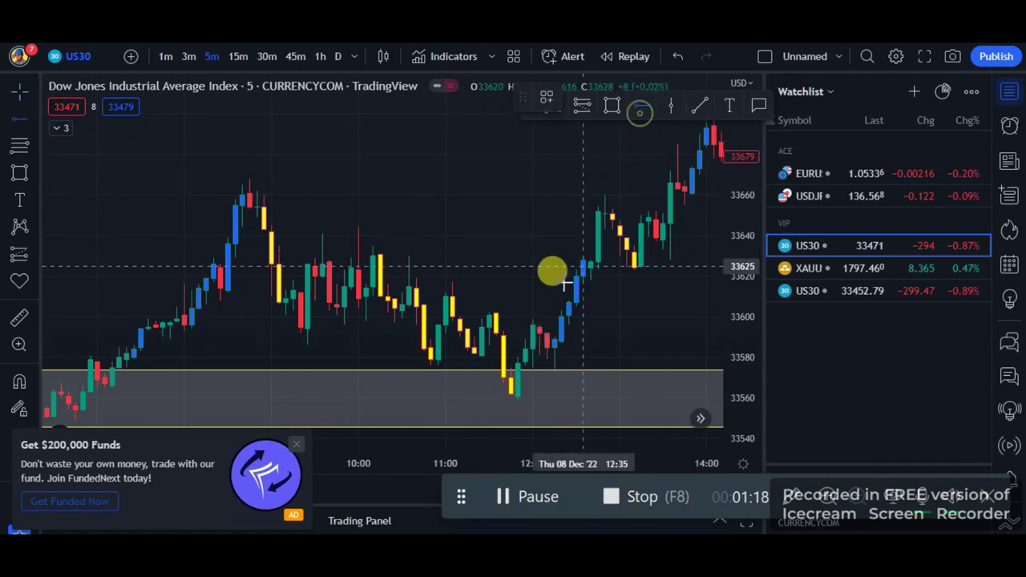
pyautogui.click(534, 319)
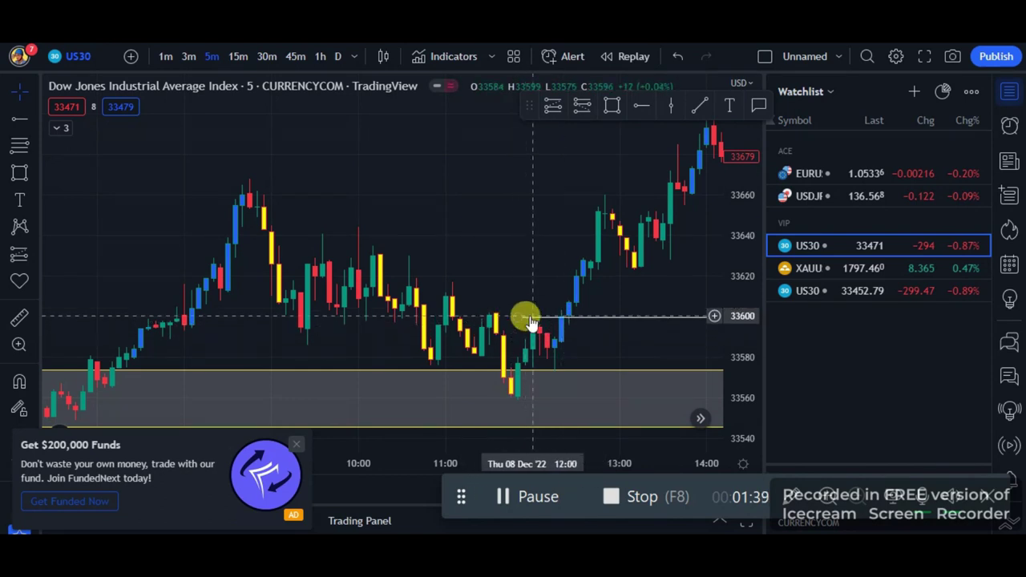
pyautogui.click(517, 312)
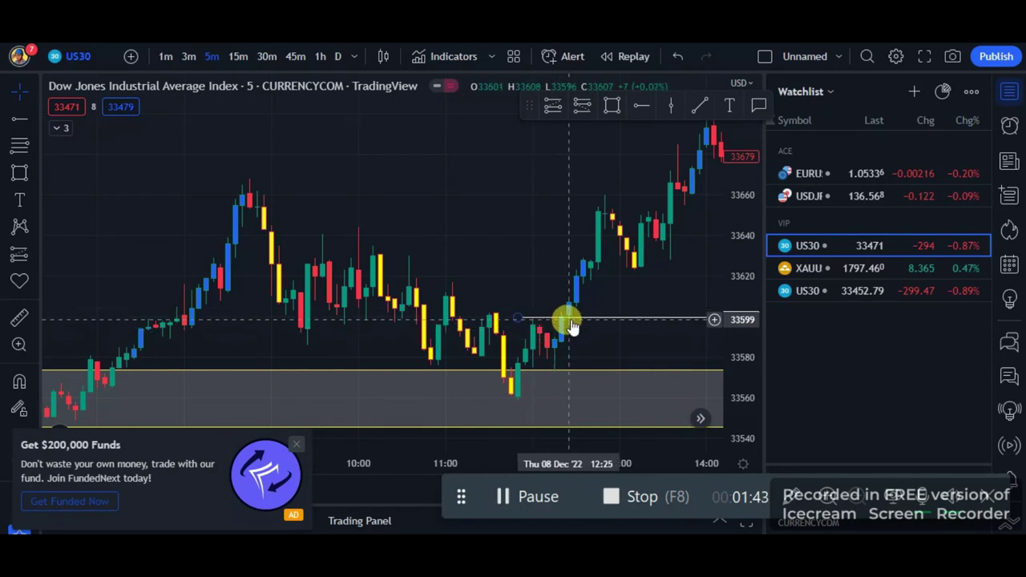
pyautogui.moveTo(560, 329); pyautogui.dragTo(533, 315)
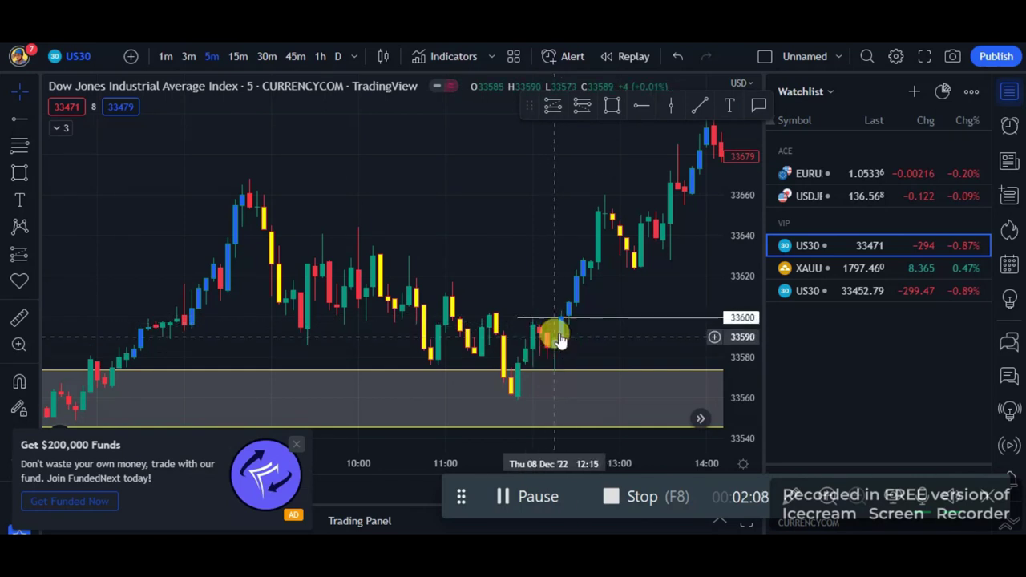
pyautogui.click(561, 319)
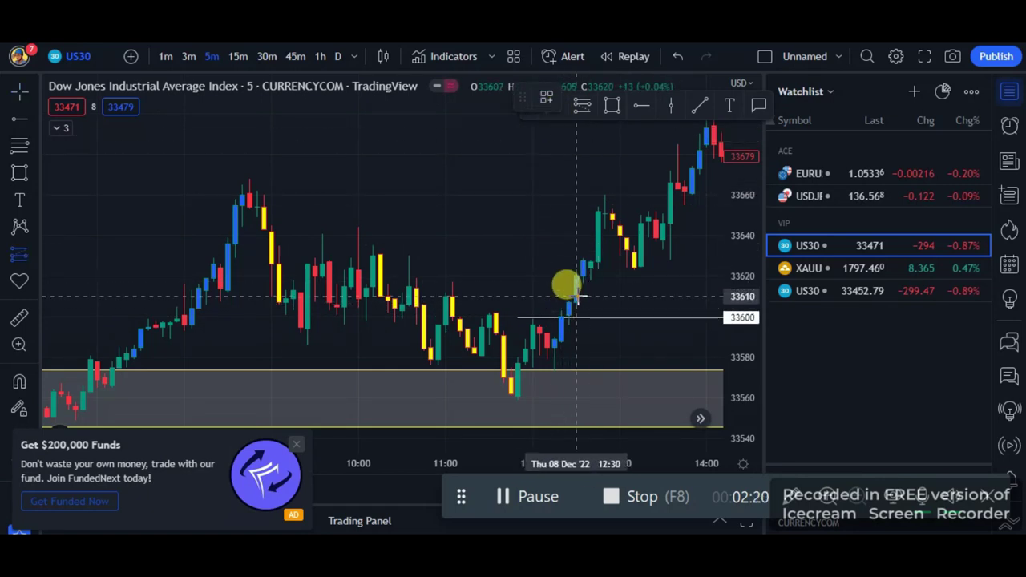
# - Place a long position at the entry line with stop at 33586 and target raised to 8.14 risk/reward
pyautogui.click(574, 304)
pyautogui.moveTo(556, 337); pyautogui.dragTo(588, 343)
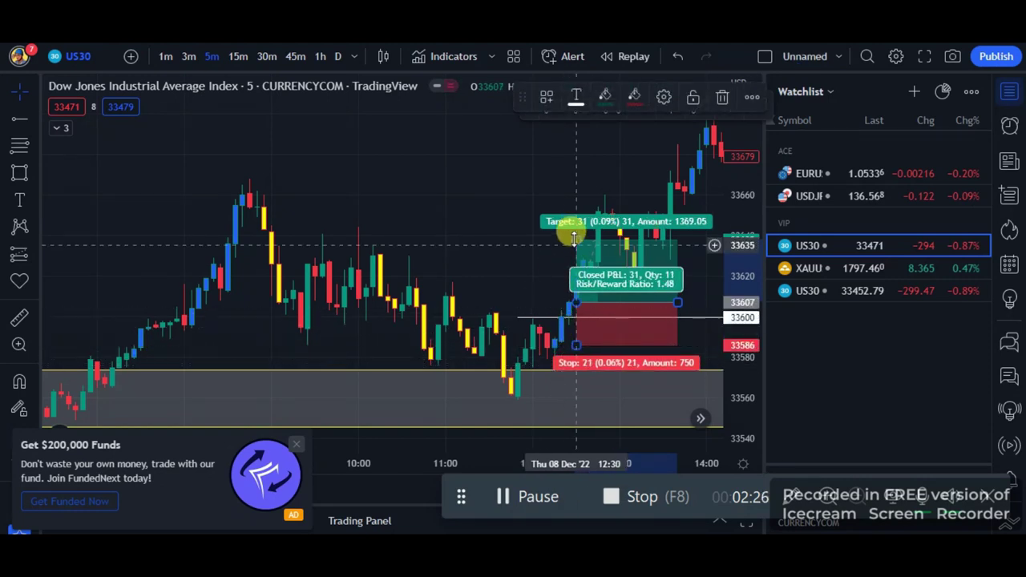
pyautogui.moveTo(575, 234); pyautogui.dragTo(576, 120)
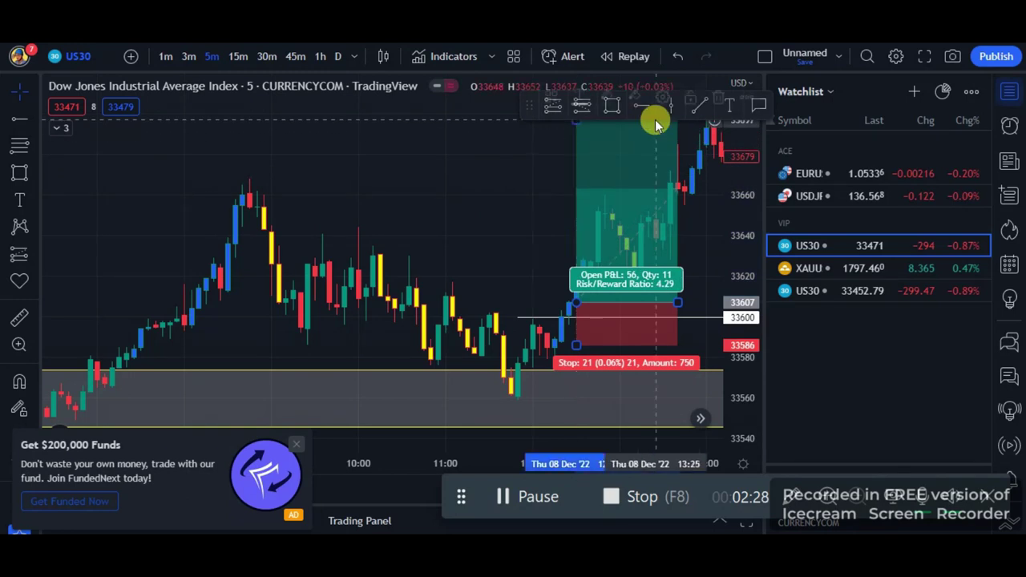
pyautogui.moveTo(517, 217); pyautogui.dragTo(447, 246)
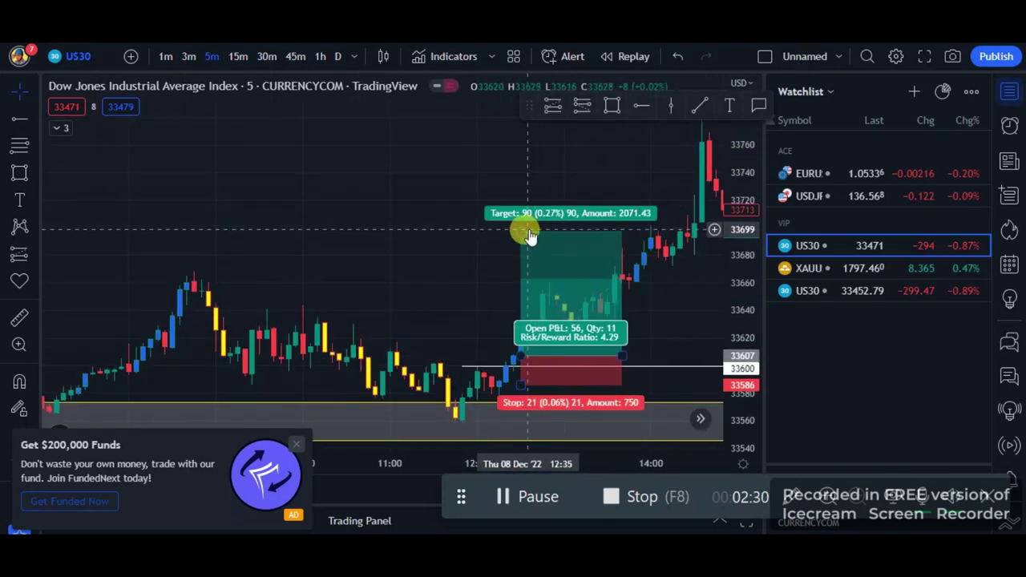
pyautogui.moveTo(541, 191); pyautogui.dragTo(634, 114)
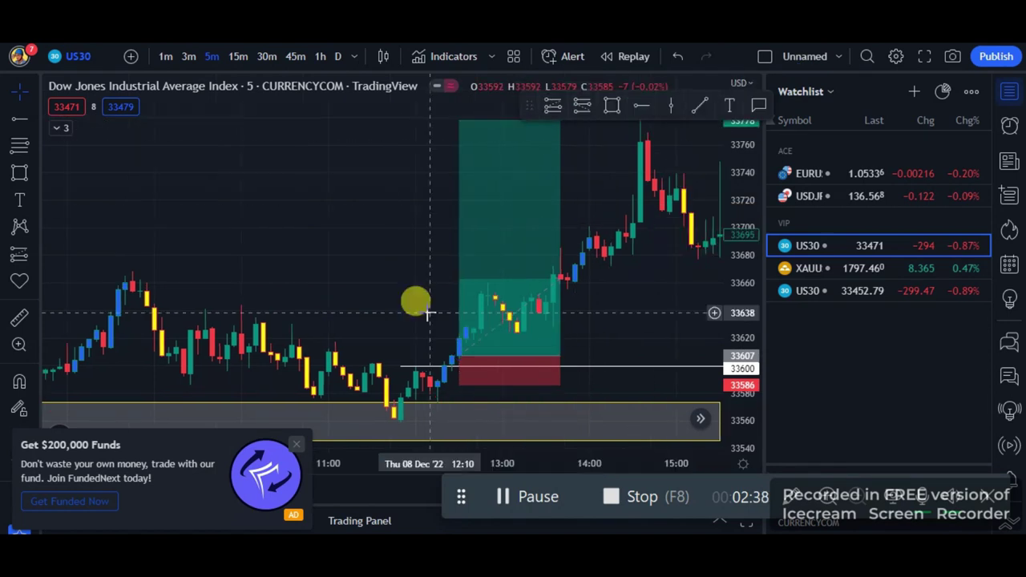
pyautogui.click(461, 263)
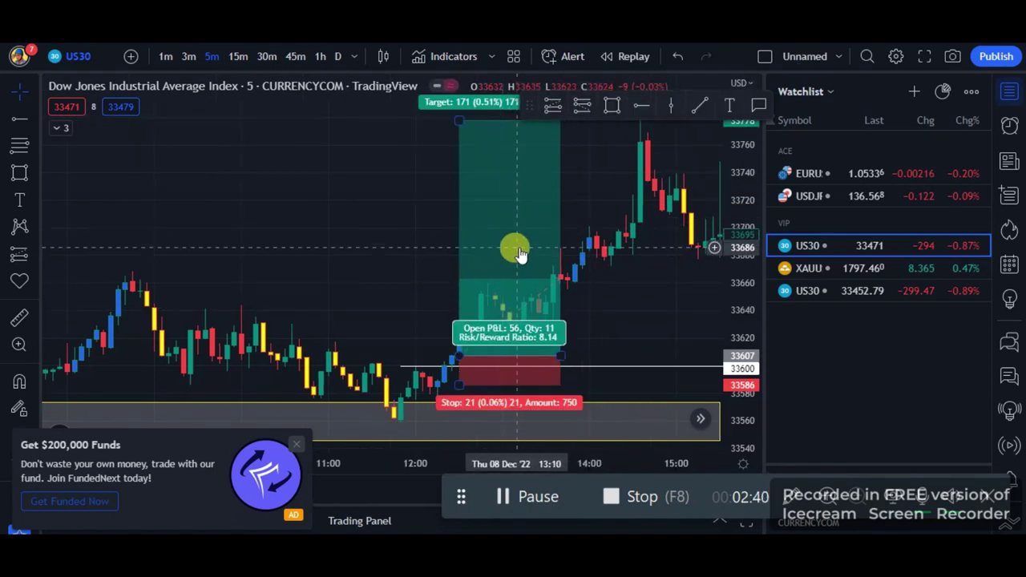